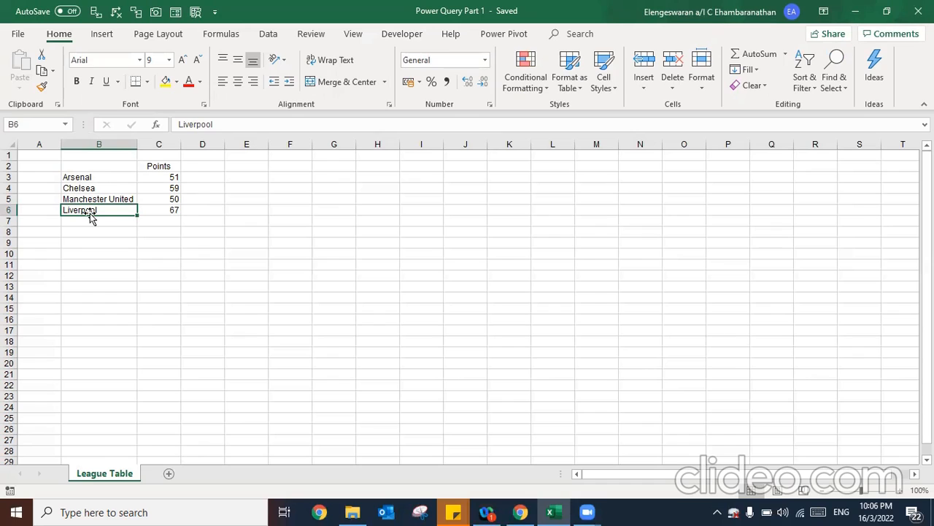
# Select the team names and points in B3:C7, then cancel Move or Copy for the League Table sheet
pyautogui.click(147, 229)
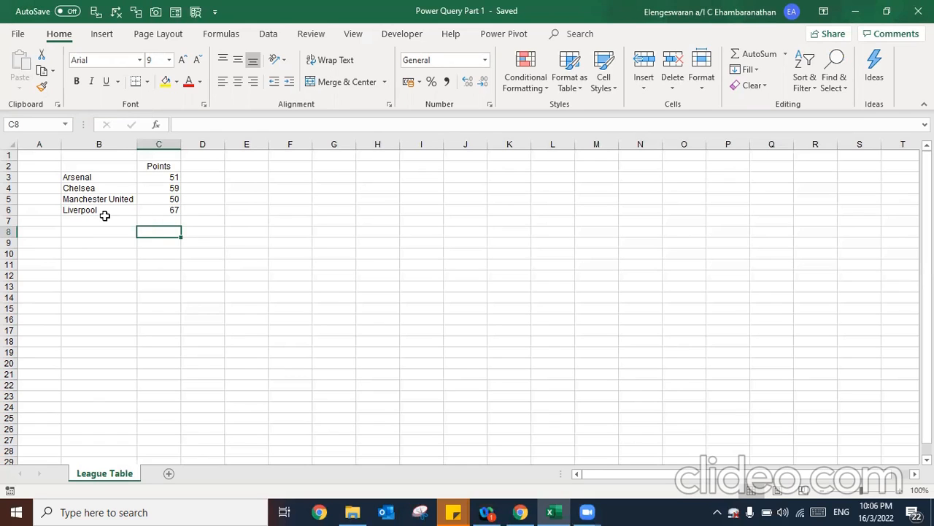
pyautogui.moveTo(86, 175); pyautogui.dragTo(159, 220)
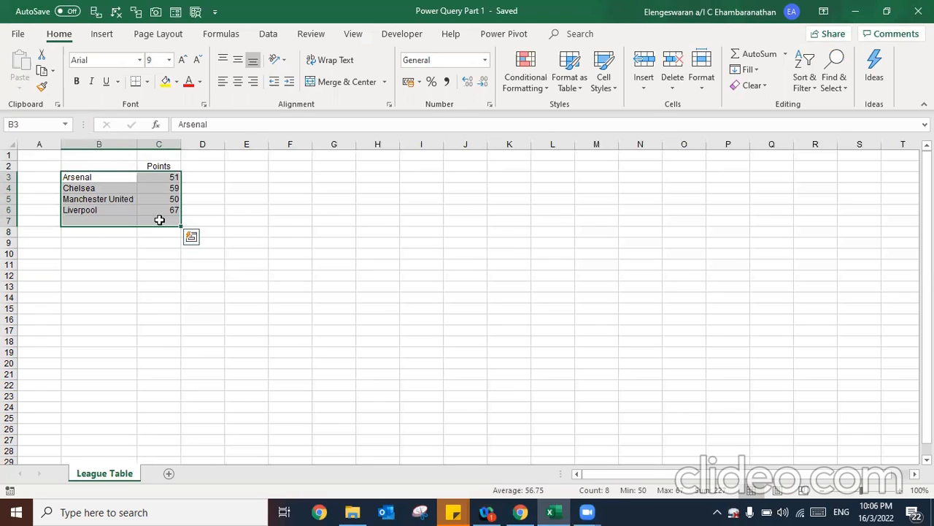
pyautogui.rightClick(98, 474)
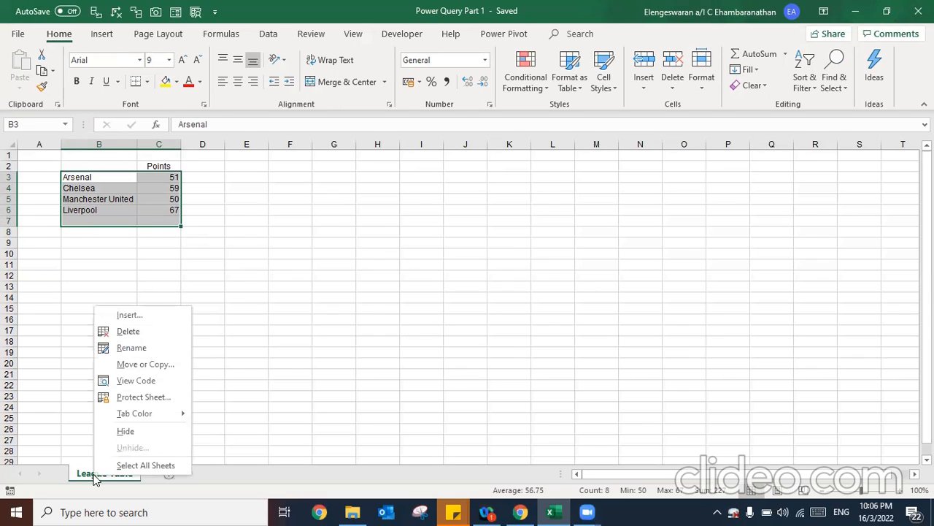
pyautogui.click(143, 371)
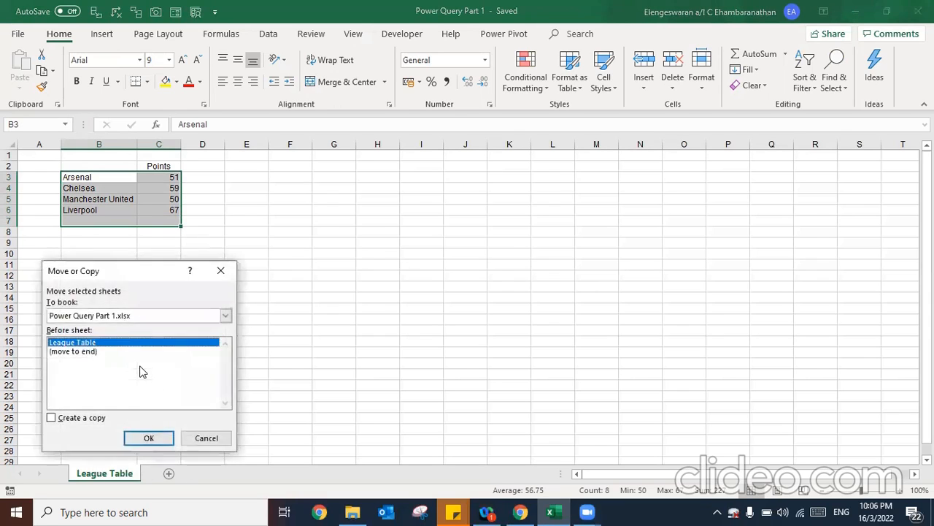
pyautogui.click(222, 271)
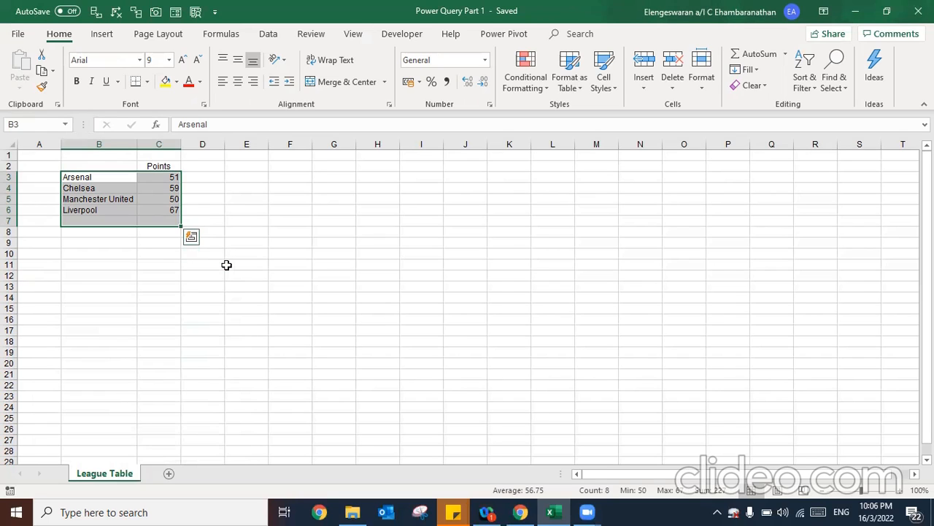
pyautogui.click(76, 187)
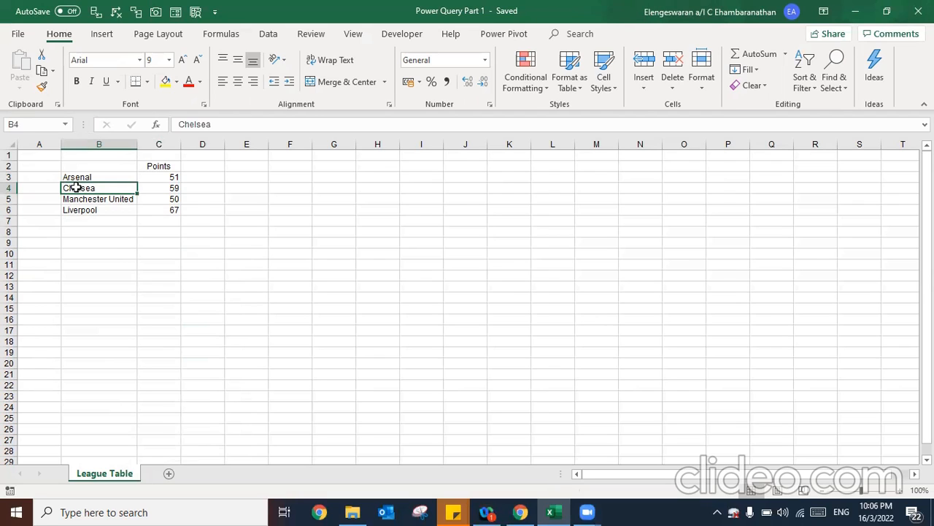
# Create a new blank workbook with B3 active and get data from another Excel workbook
pyautogui.hotkey('ctrl', 'n')
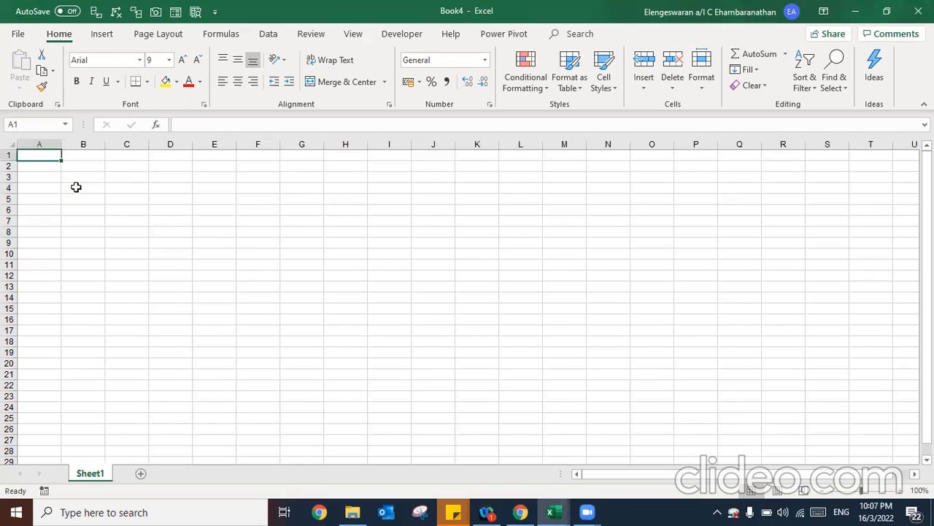
pyautogui.click(82, 176)
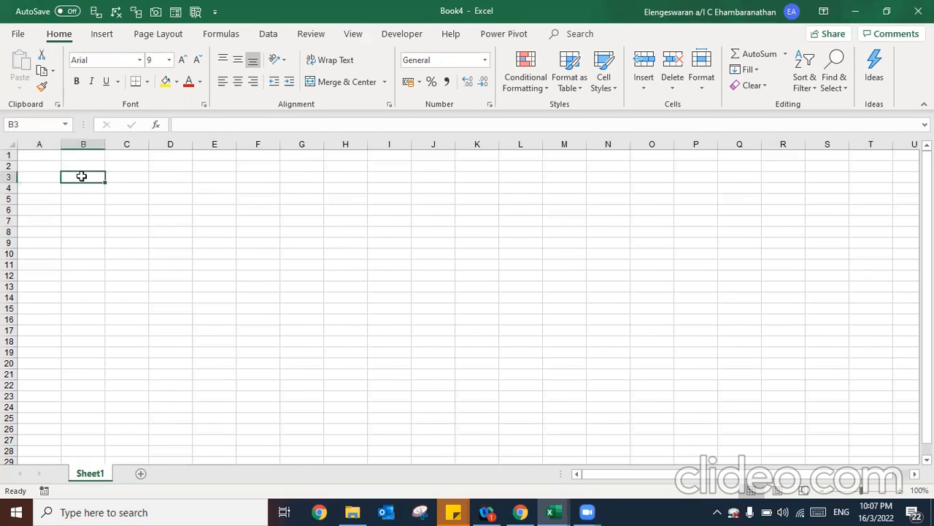
pyautogui.click(271, 41)
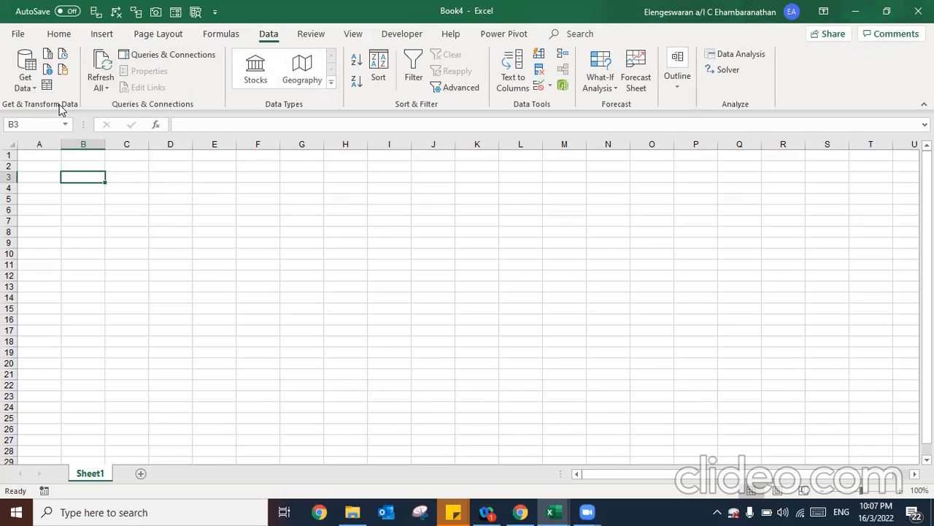
pyautogui.click(30, 89)
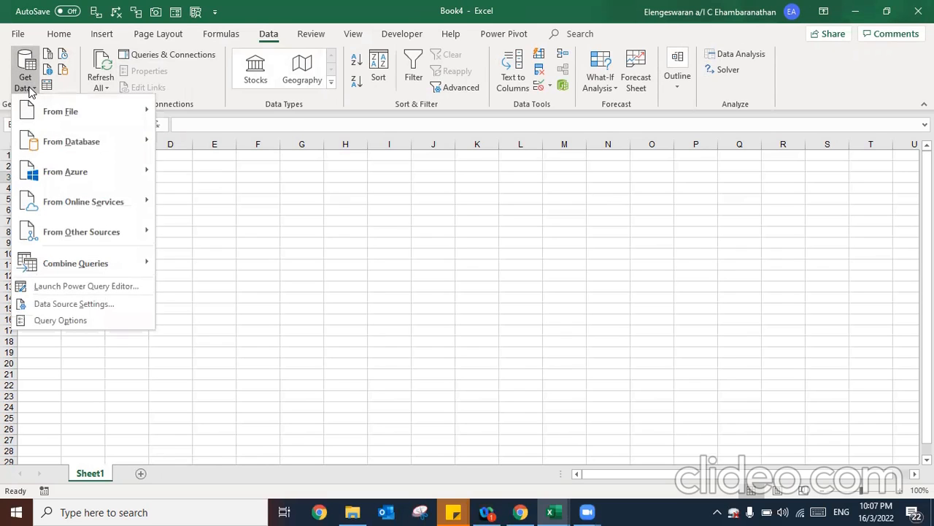
pyautogui.moveTo(54, 117)
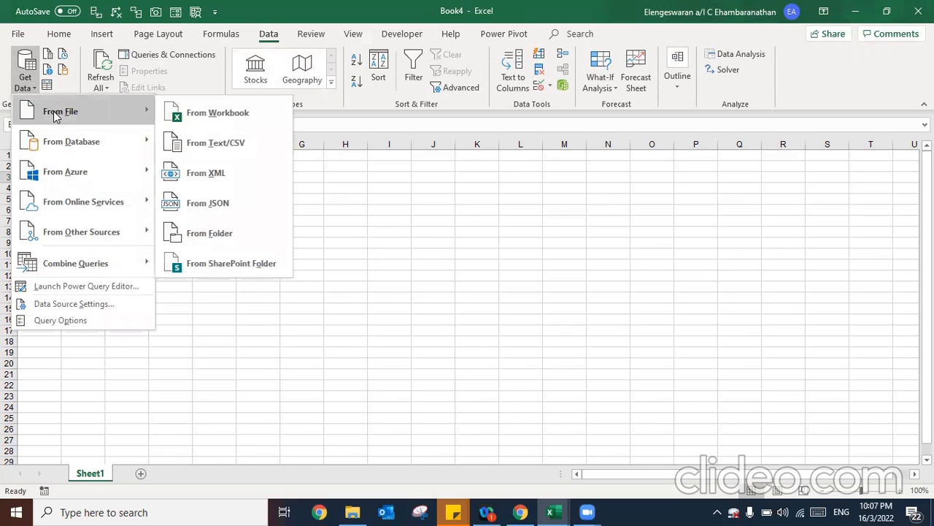
pyautogui.click(175, 116)
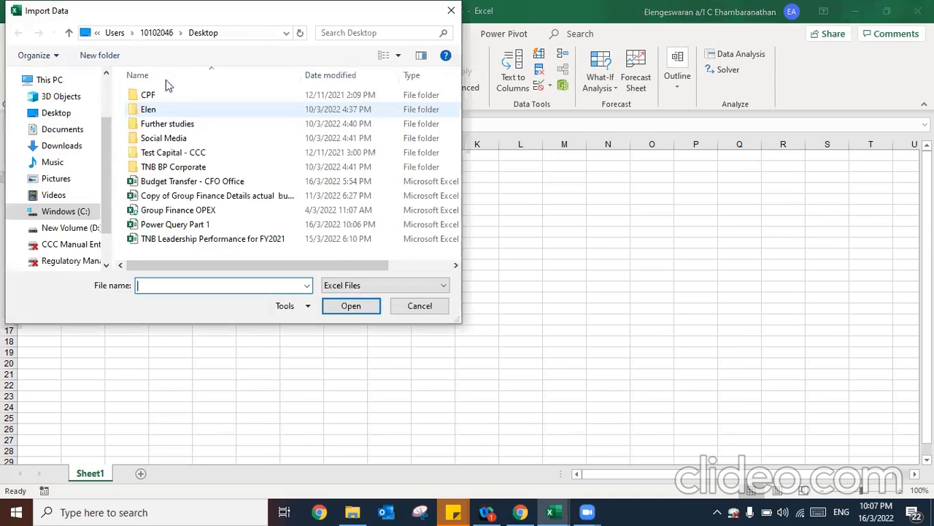
# Import Power Query Part 1.xlsx and preview its League Table in the Navigator
pyautogui.click(162, 227)
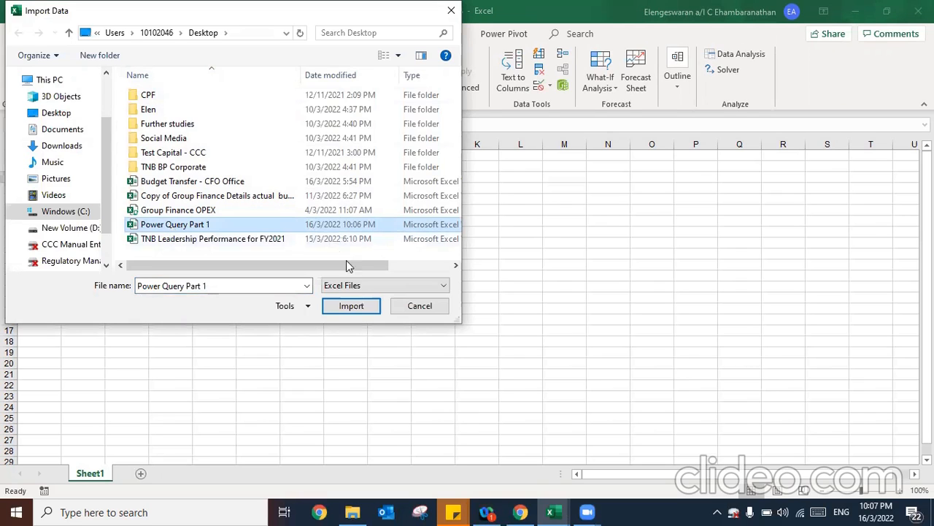
pyautogui.click(349, 308)
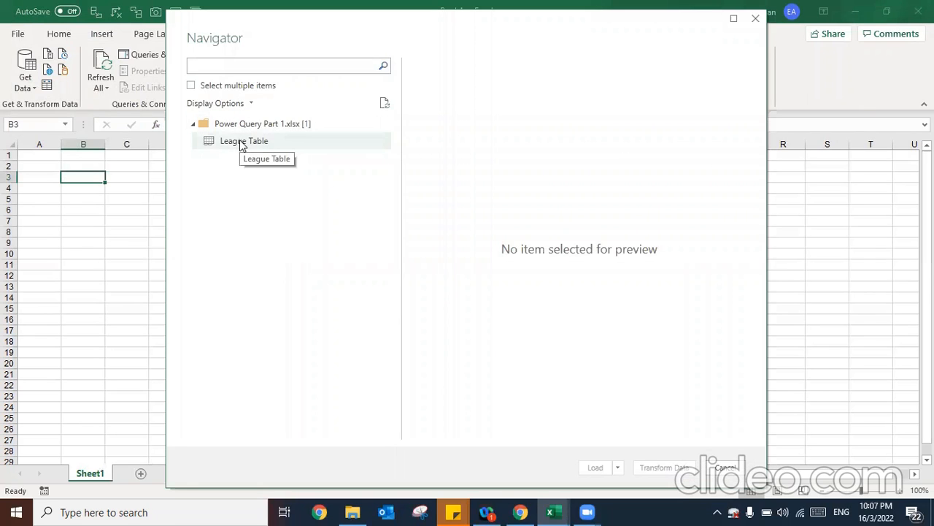
pyautogui.click(242, 143)
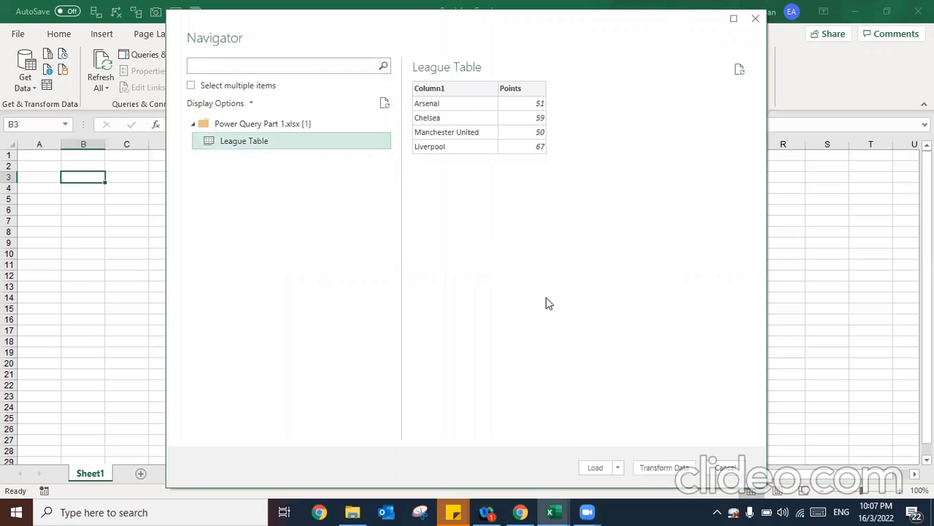
# Load the League Table query into a new Sheet2 as table League_Table
pyautogui.click(595, 467)
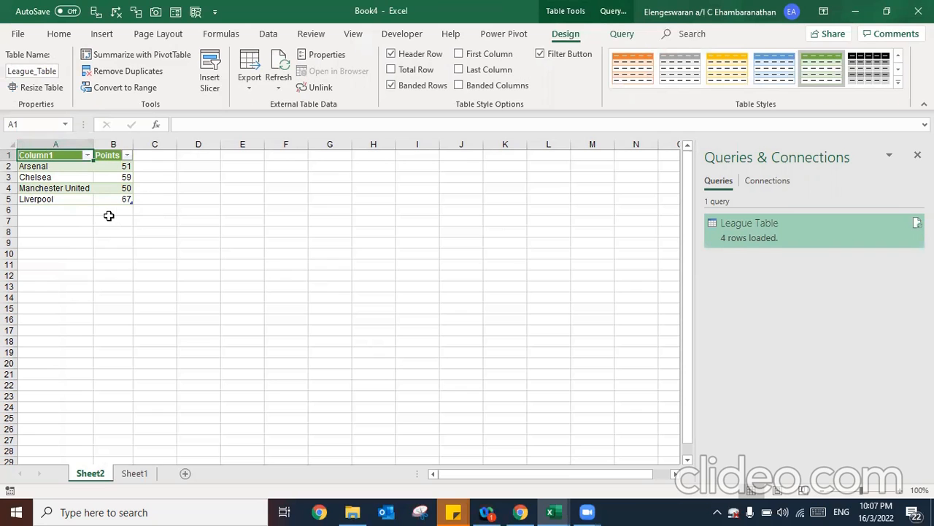
# In Power Query Part 1, enter 47, 57, 67 and 77 in D3:D6
pyautogui.hotkey('alt', 'Tab')
pyautogui.press('Right')
pyautogui.press('Up')
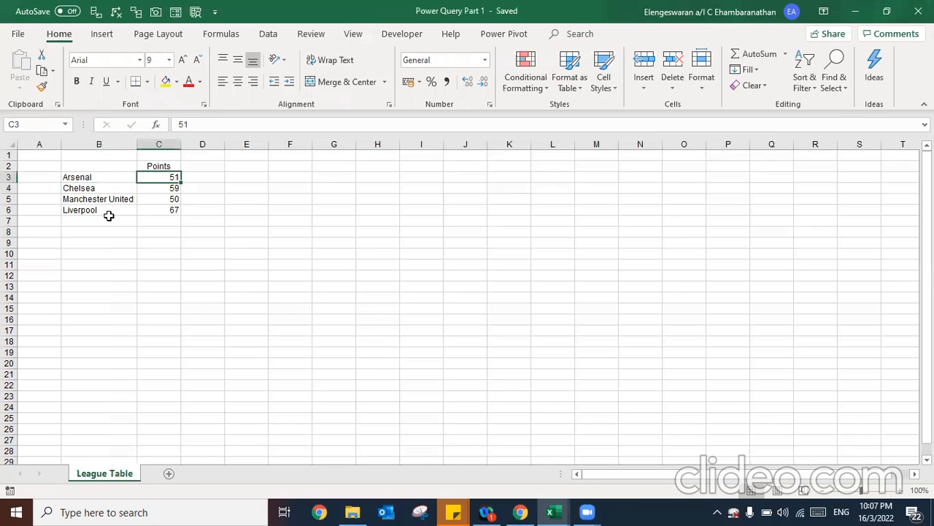
pyautogui.press('Right')
pyautogui.write('47')
pyautogui.press('Return')
pyautogui.write('57')
pyautogui.press('Return')
pyautogui.write('67')
pyautogui.press('Return')
pyautogui.write('77')
pyautogui.press('Return')
# Head column D as 'Point 2' and save the source workbook
pyautogui.press('Up')
pyautogui.press('Up')
pyautogui.press('Up')
pyautogui.press('Up')
pyautogui.press('Up')
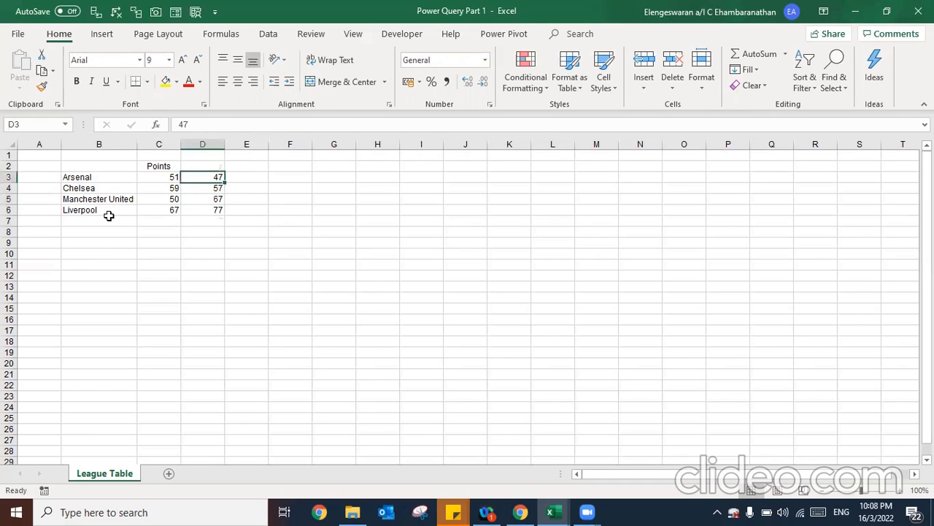
pyautogui.write('Point 2')
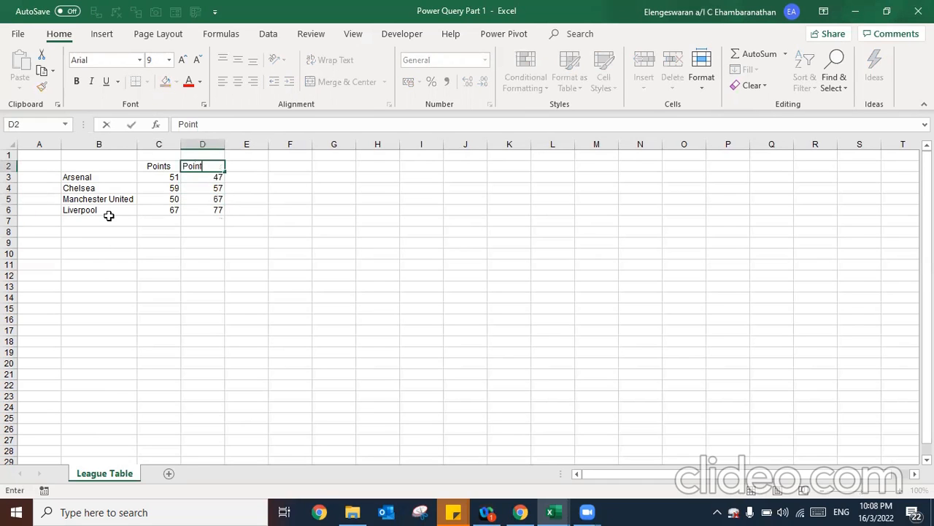
pyautogui.press('Return')
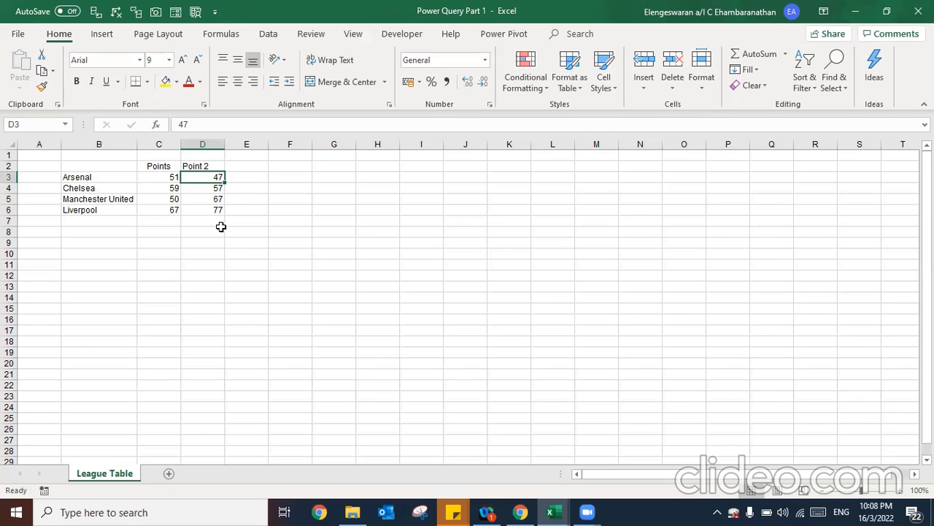
pyautogui.hotkey('ctrl', 's')
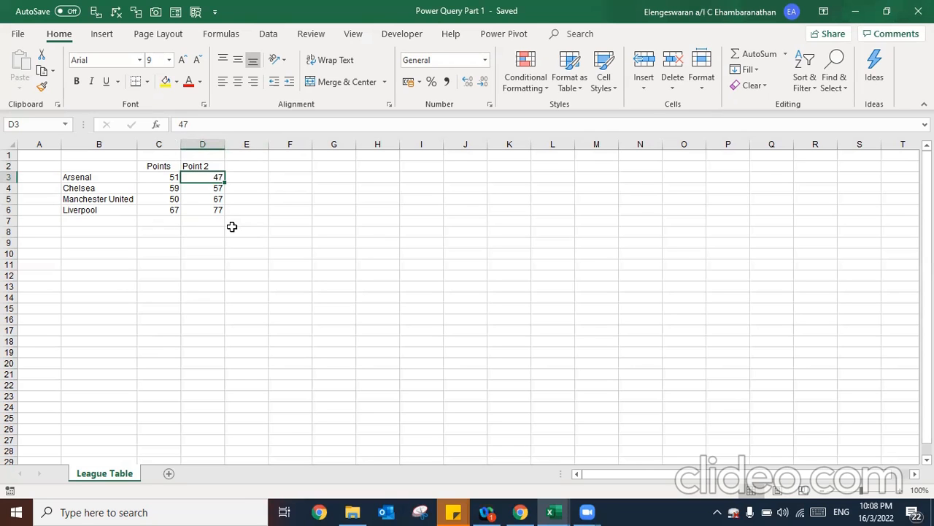
pyautogui.hotkey('alt', 'Tab')
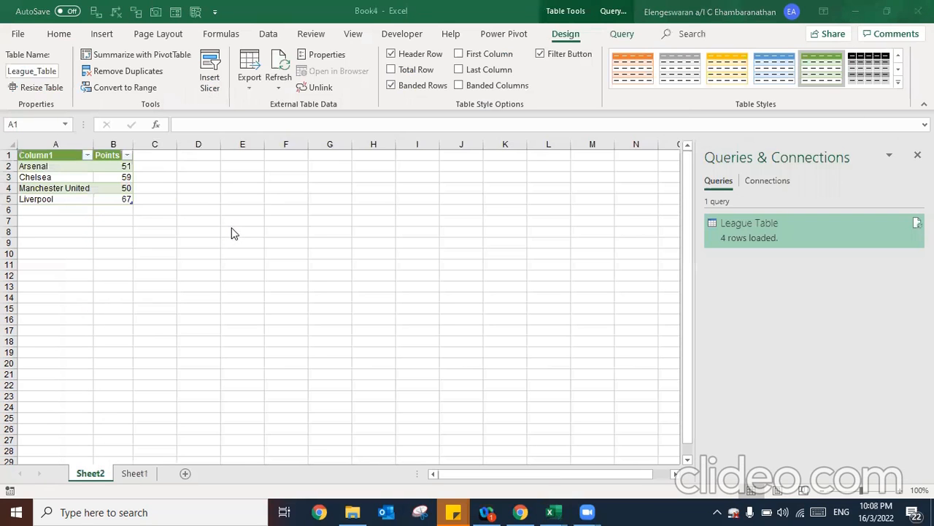
# Refresh Book4's League_Table so it picks up the Point 2 column (47, 57, 67, 77)
pyautogui.click(114, 175)
pyautogui.rightClick(107, 177)
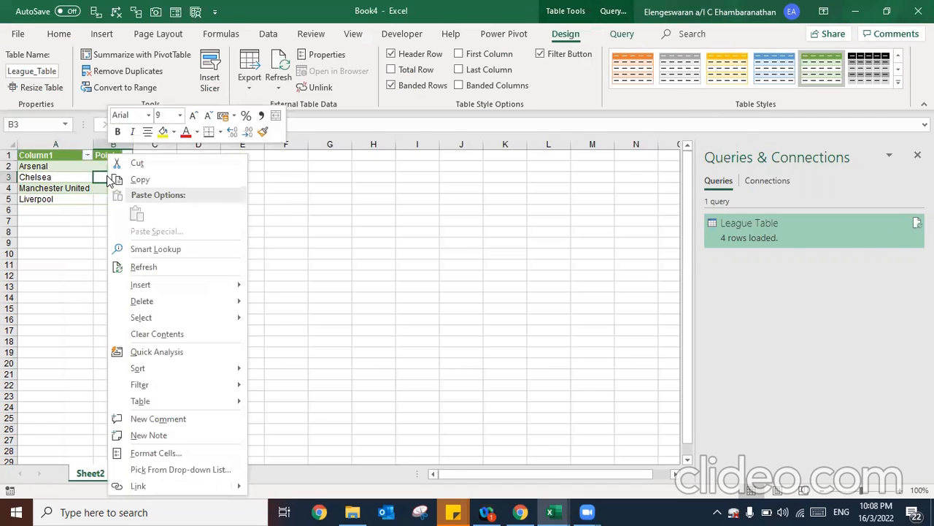
pyautogui.click(151, 270)
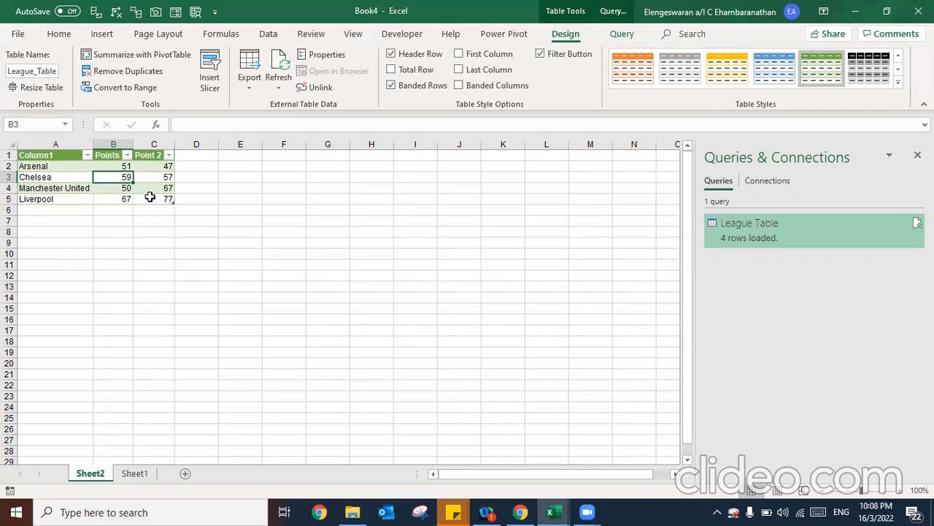
# Enter a 'Point 3' header in E2 with 34, 44 and 54 below, fixing a mistyped 33
pyautogui.hotkey('alt', 'Tab')
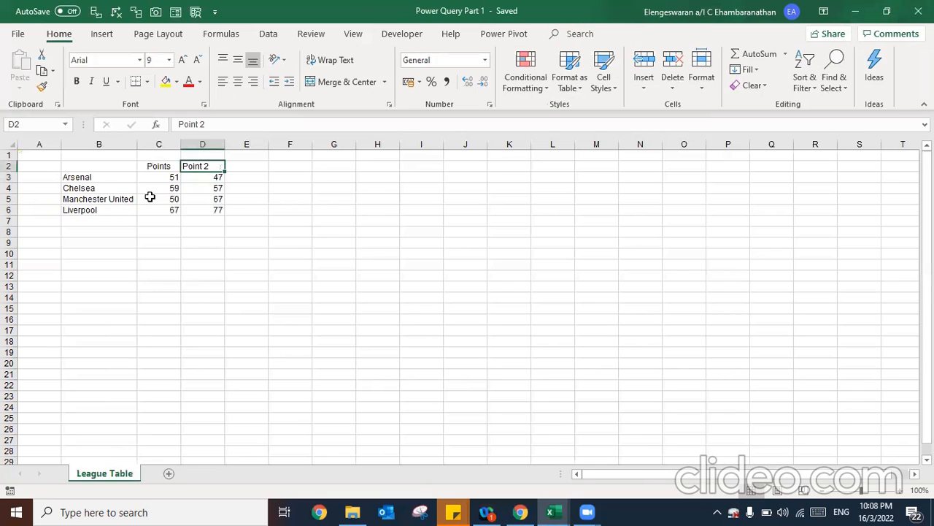
pyautogui.write('Point 3')
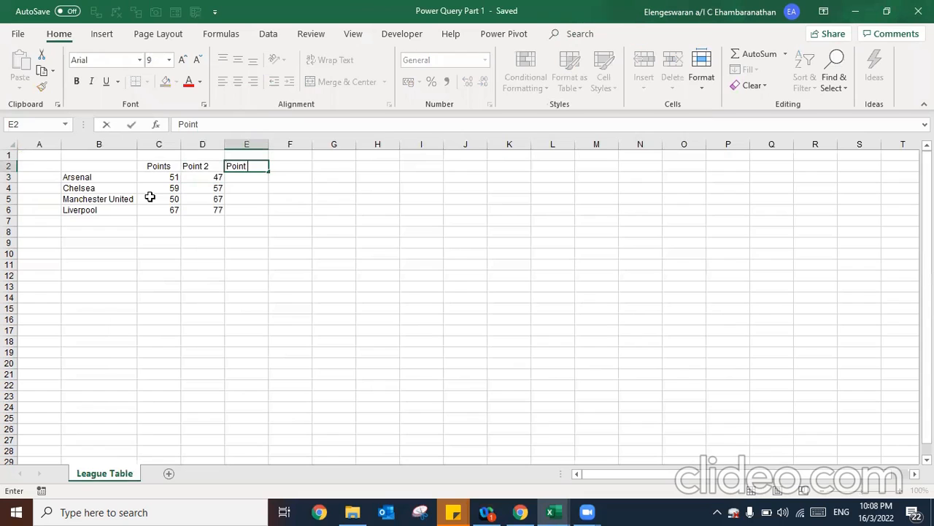
pyautogui.press('Return')
pyautogui.write('34')
pyautogui.press('Return')
pyautogui.write('33')
pyautogui.press('BackSpace')
pyautogui.press('BackSpace')
pyautogui.write('44')
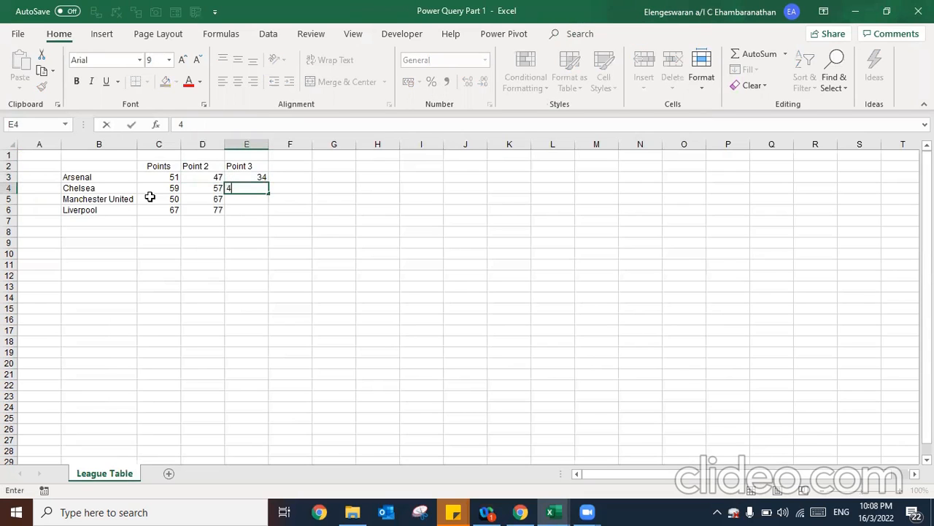
pyautogui.press('Return')
pyautogui.write('54')
pyautogui.press('Return')
# Set Liverpool's Point 3 to 64, correcting 65, and save Power Query Part 1
pyautogui.write('65')
pyautogui.press('Return')
pyautogui.press('Up')
pyautogui.write('64')
pyautogui.press('Return')
pyautogui.press('Up')
pyautogui.hotkey('ctrl', 'shift', 'Up')
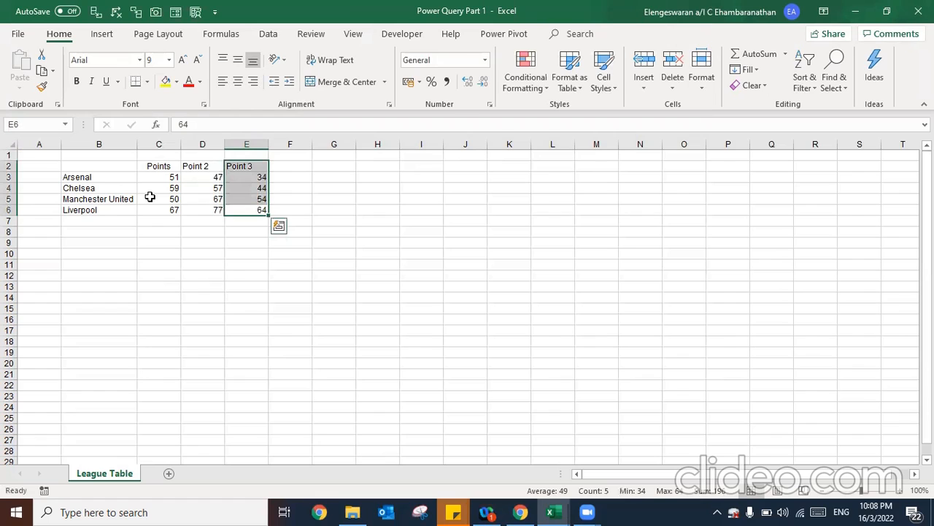
pyautogui.press('Down')
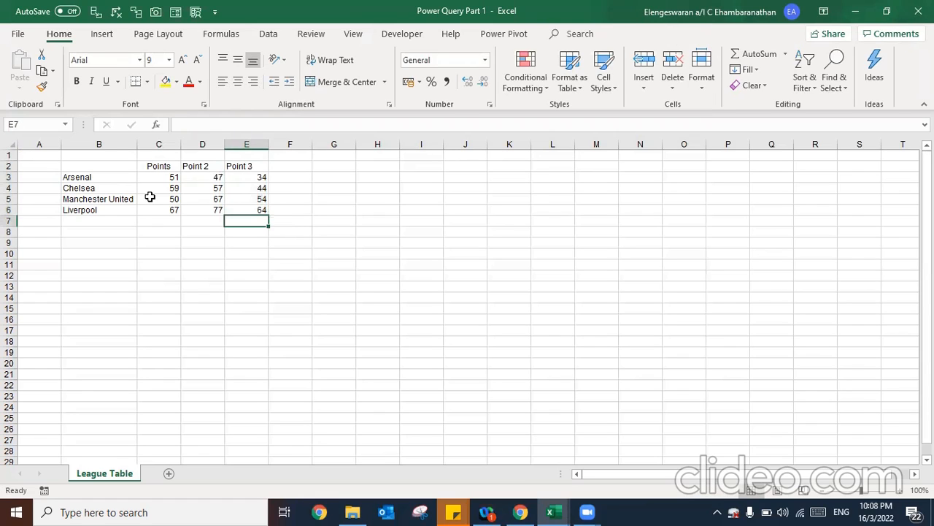
pyautogui.hotkey('ctrl', 's')
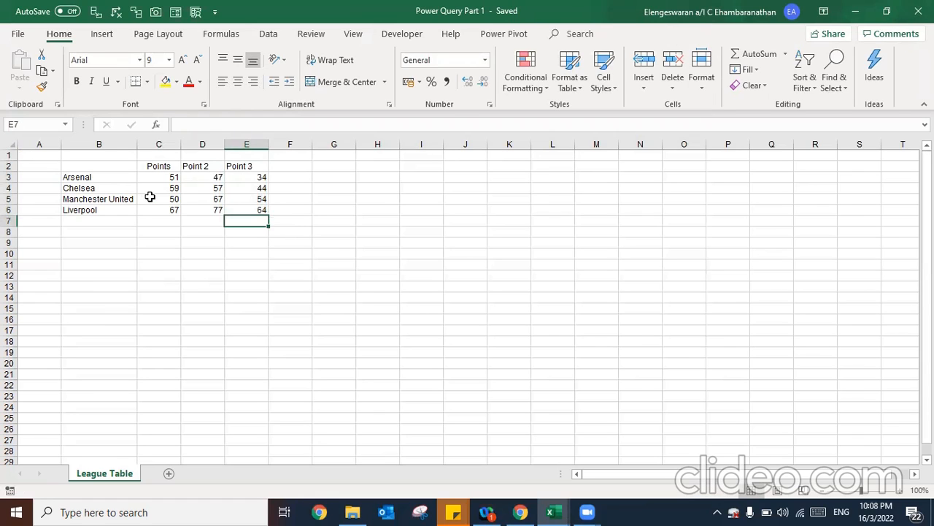
pyautogui.hotkey('alt', 'Tab')
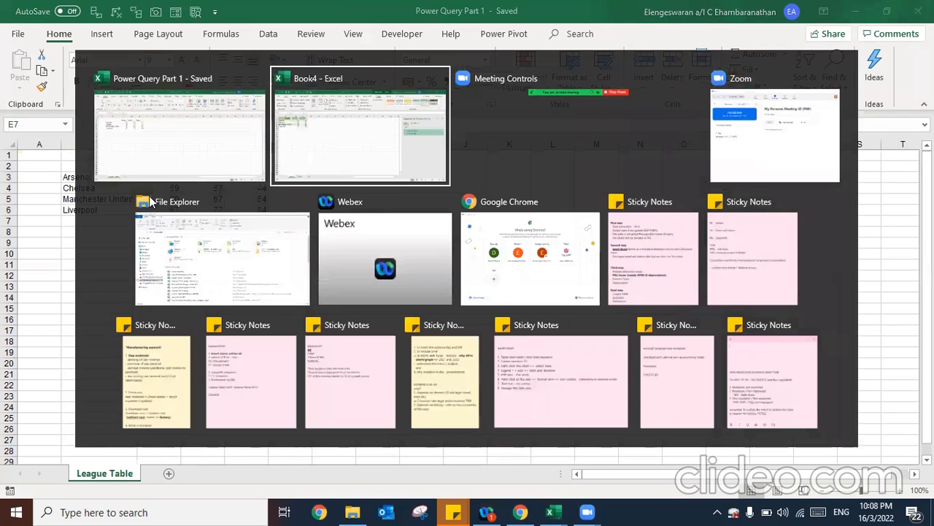
# Refresh League_Table to show Point 3 (34, 44, 54, 64), then dismiss the Sheet2 tab menu
pyautogui.rightClick(117, 177)
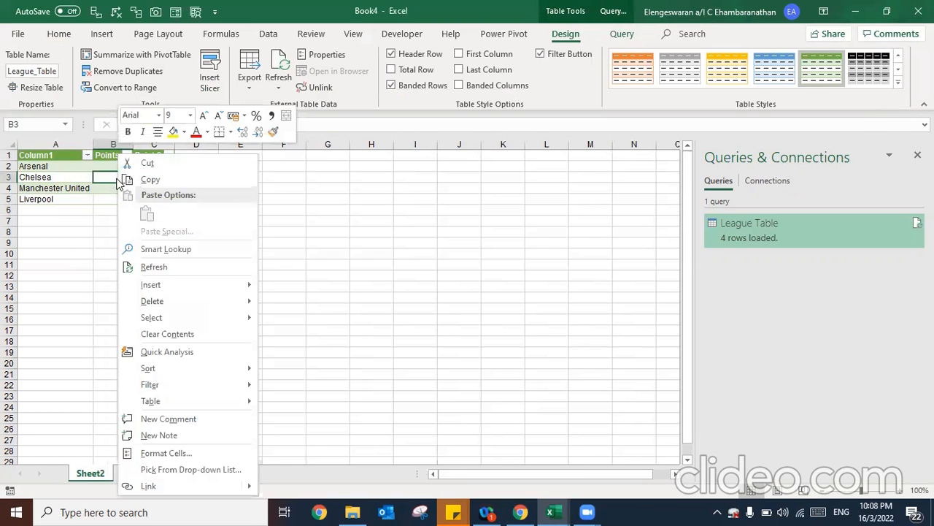
pyautogui.click(153, 267)
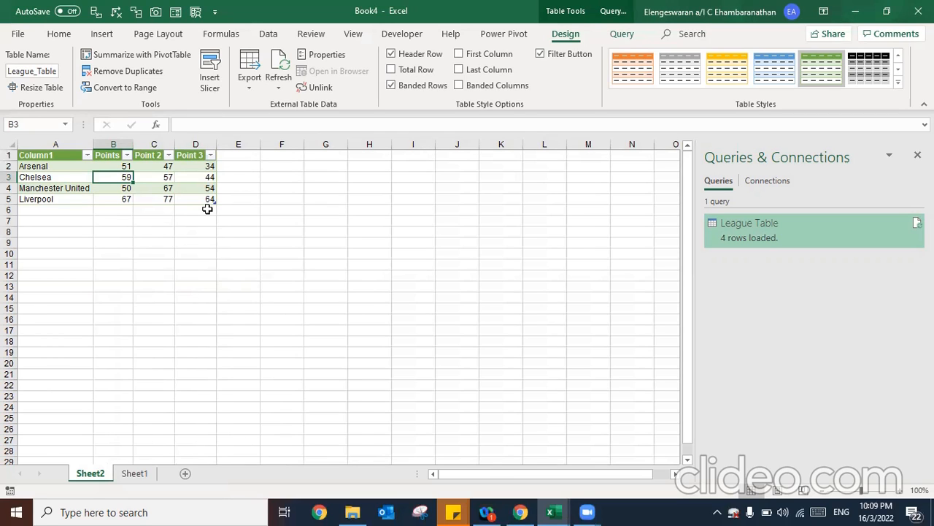
pyautogui.rightClick(89, 482)
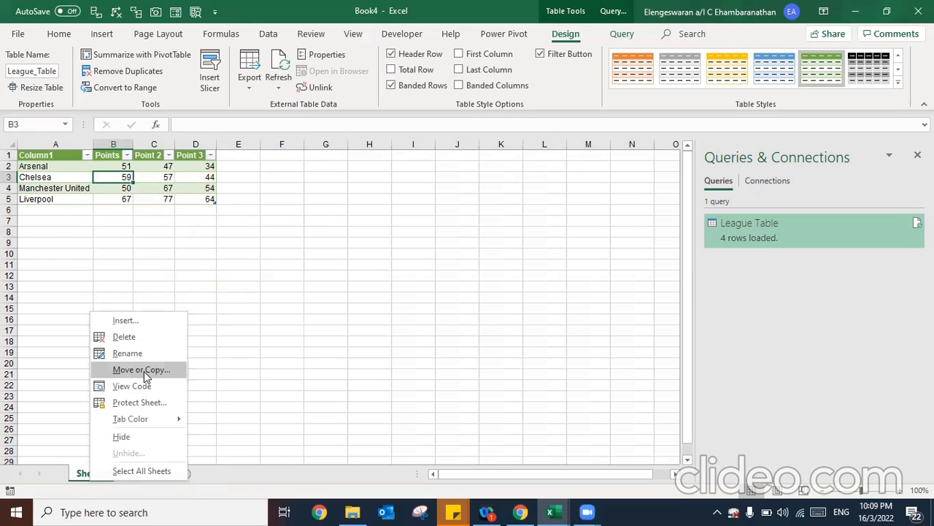
pyautogui.click(233, 281)
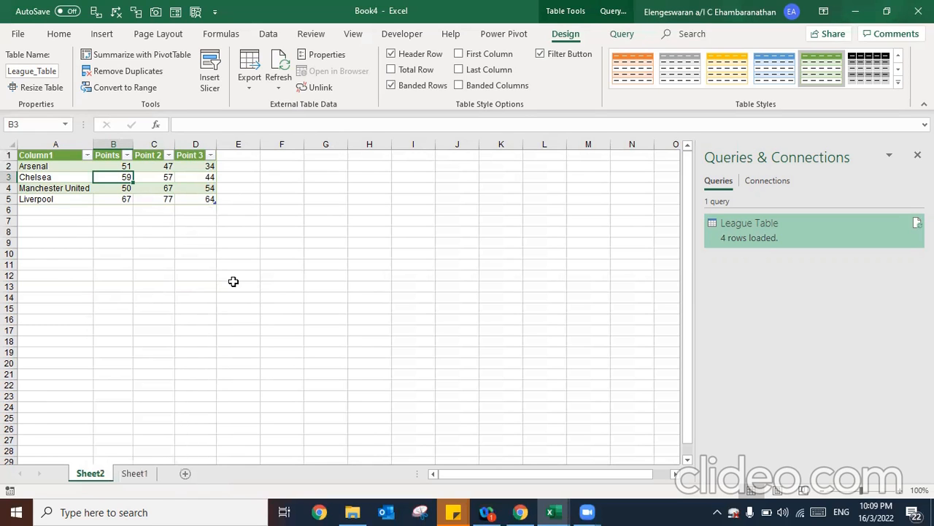